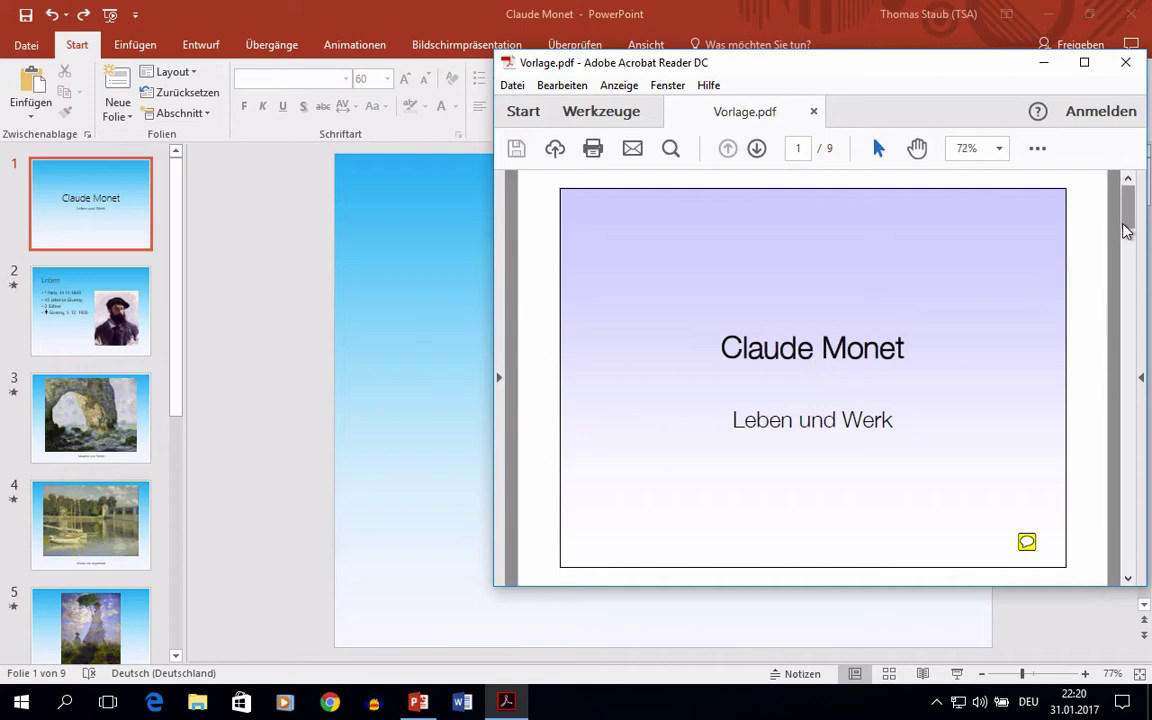
- Scroll through the Vorlage.pdf template, then minimize Acrobat Reader to reveal the presentation
left_click_drag(1126, 215, 1126, 342)
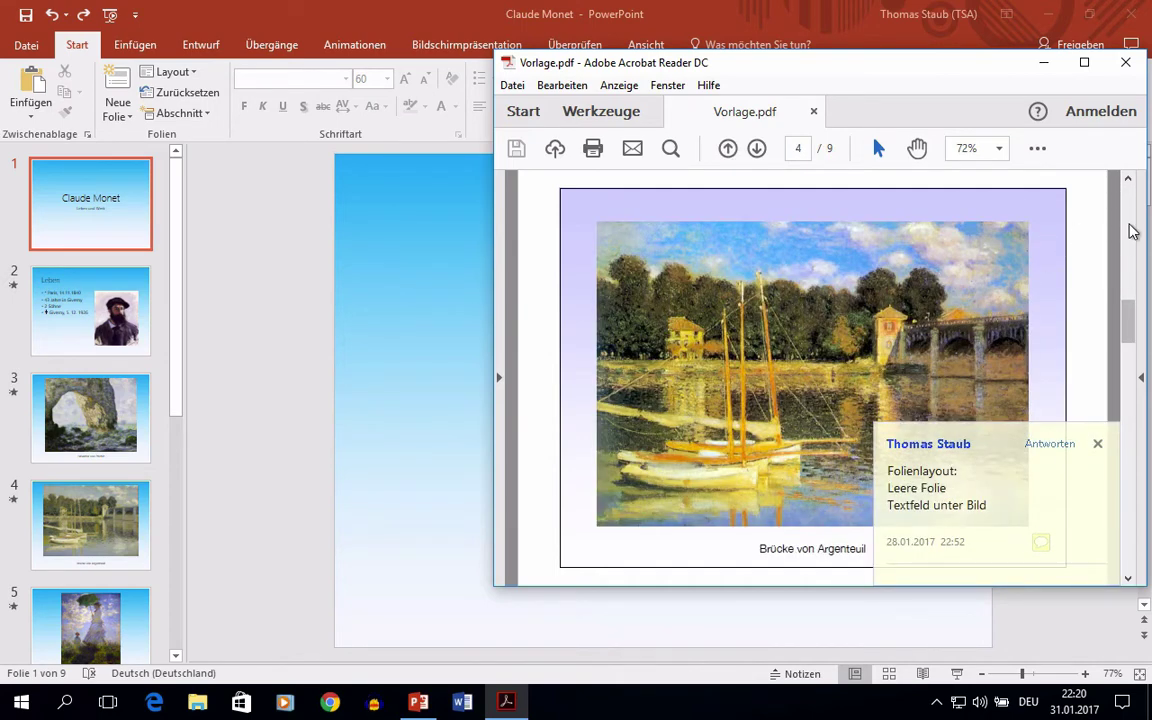
left_click_drag(1132, 231, 1127, 185)
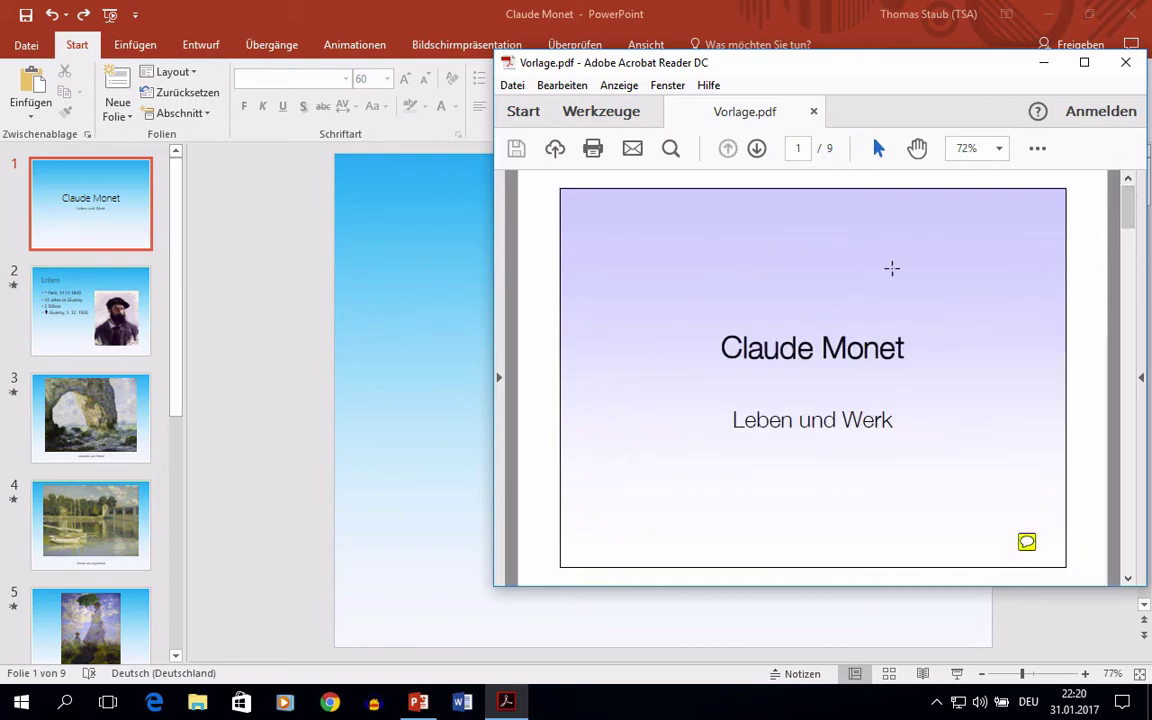
left_click(1044, 66)
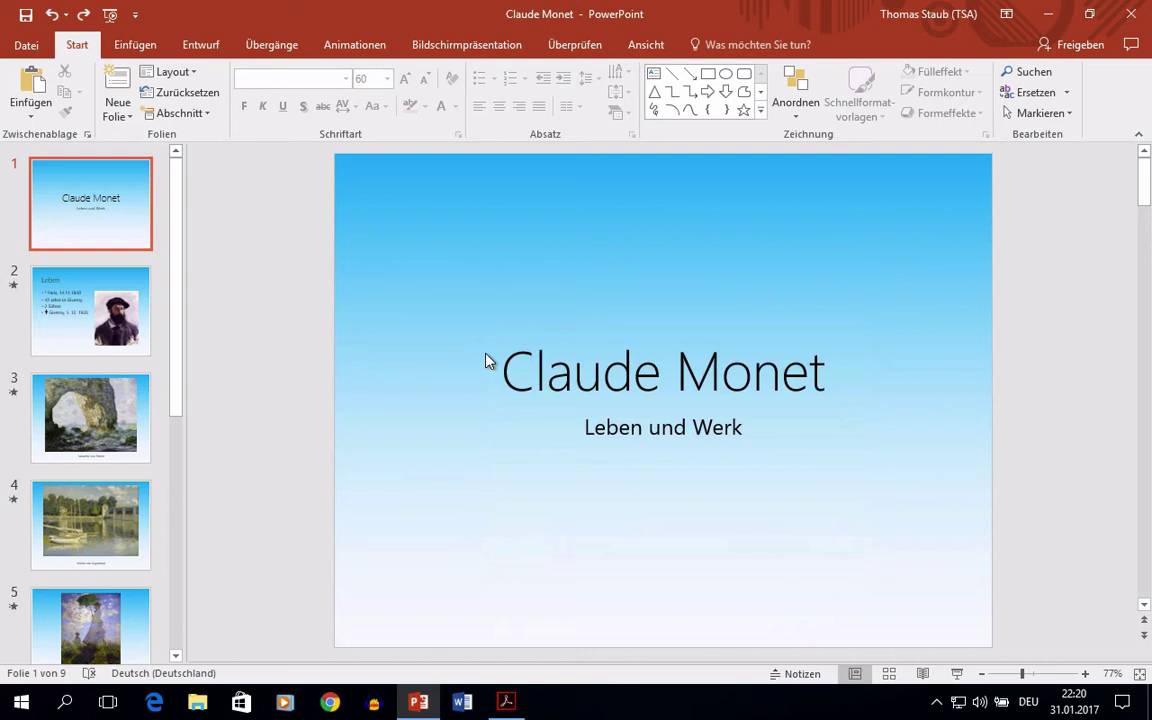
- Switch the title slide background to picture or texture fill via Entwurf > Hintergrund formatieren
left_click(215, 50)
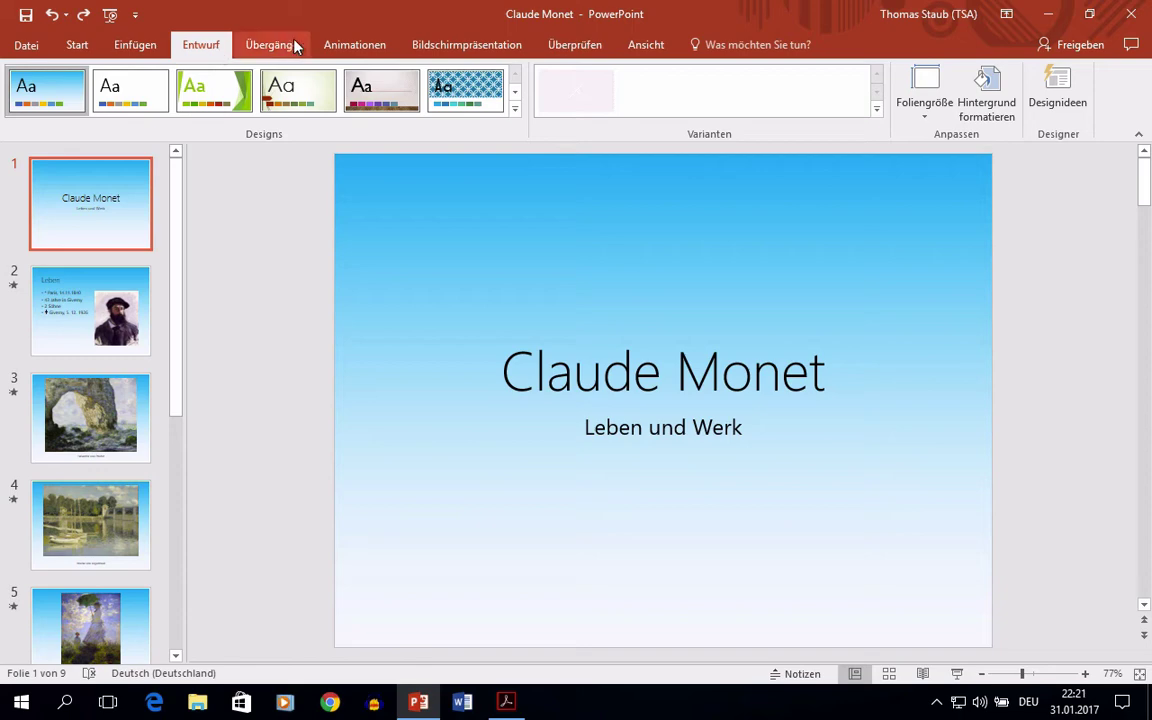
left_click(988, 102)
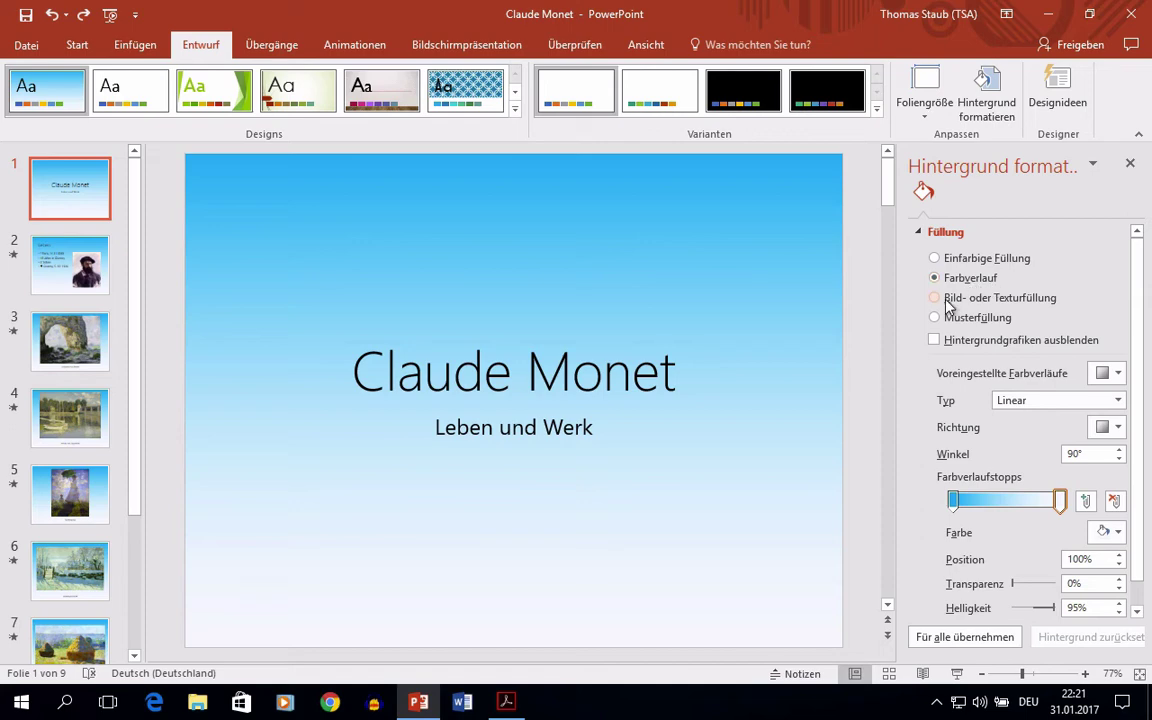
left_click(935, 298)
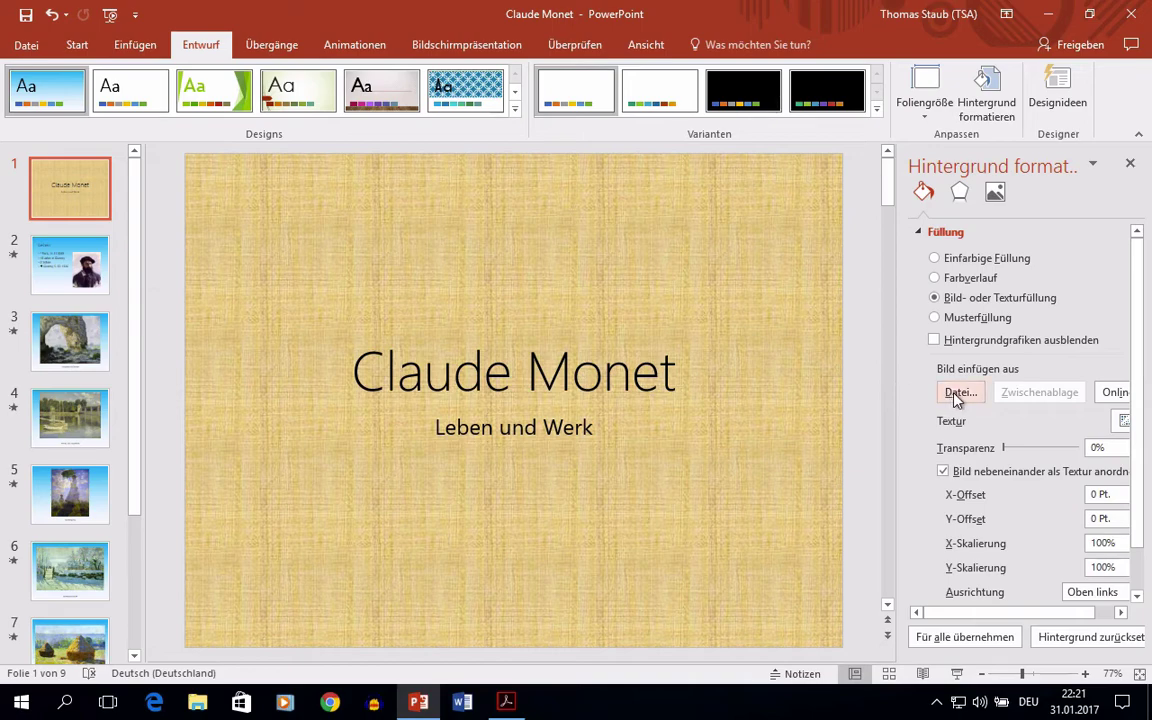
- Insert the Seerosen painting from Desktop > Monet > Bilder as the slide background
left_click(957, 393)
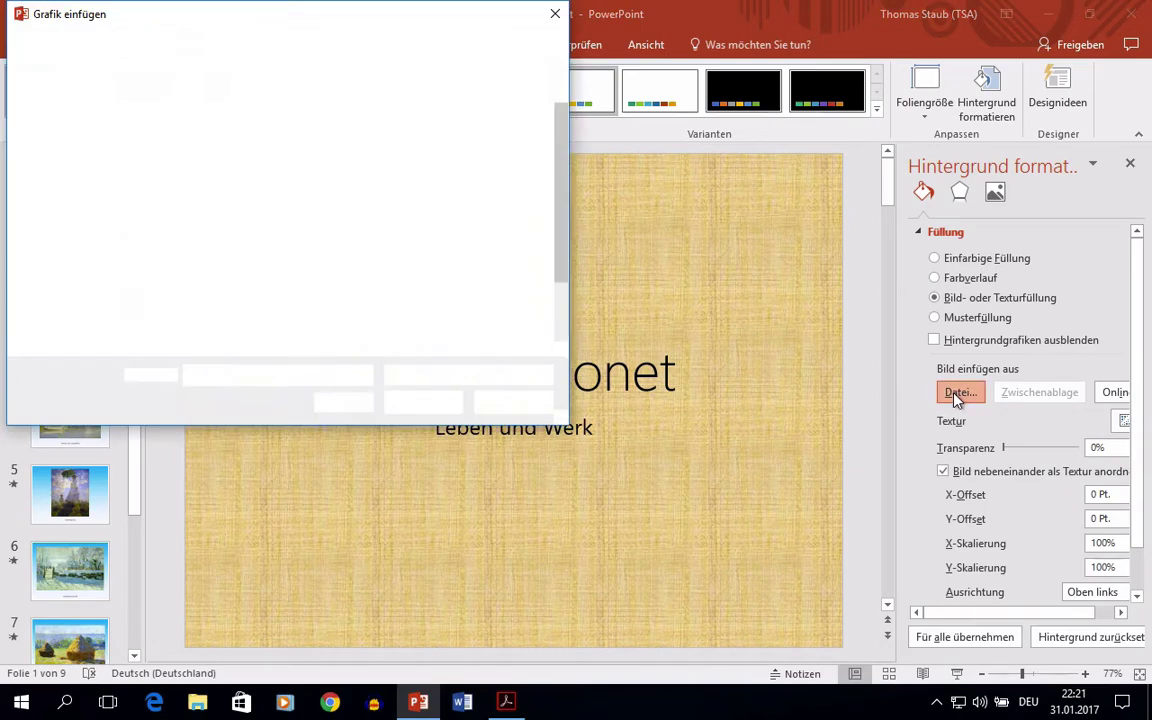
mouse_move(80, 180)
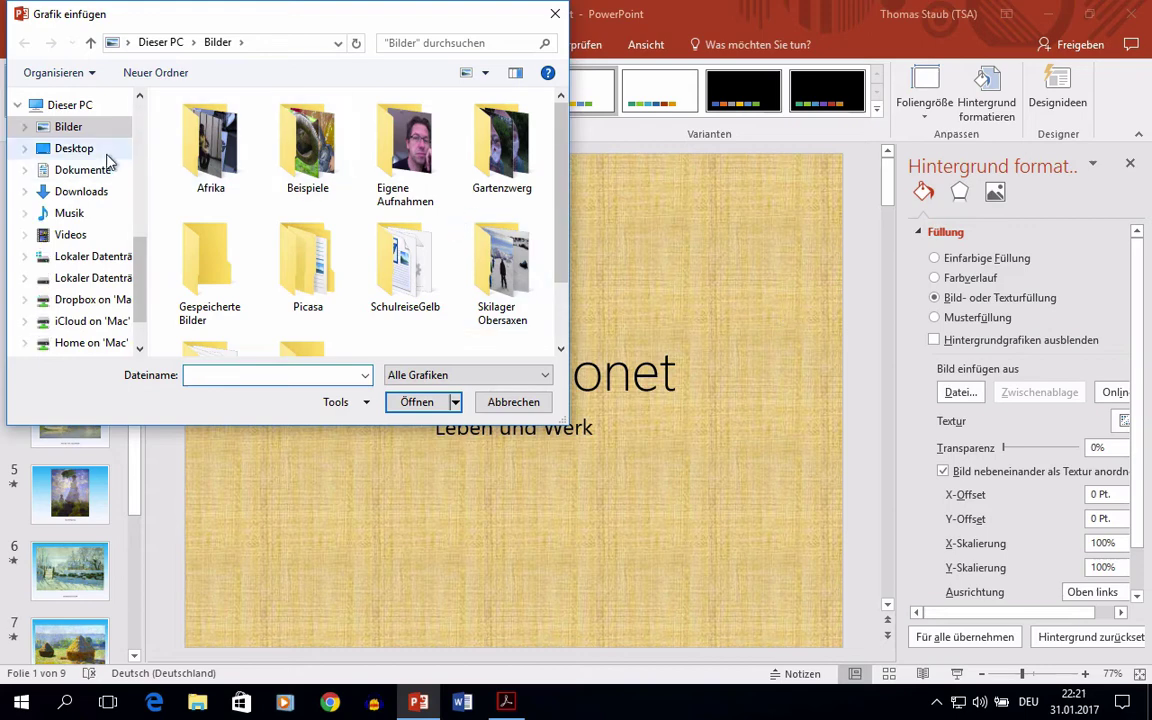
left_click(100, 150)
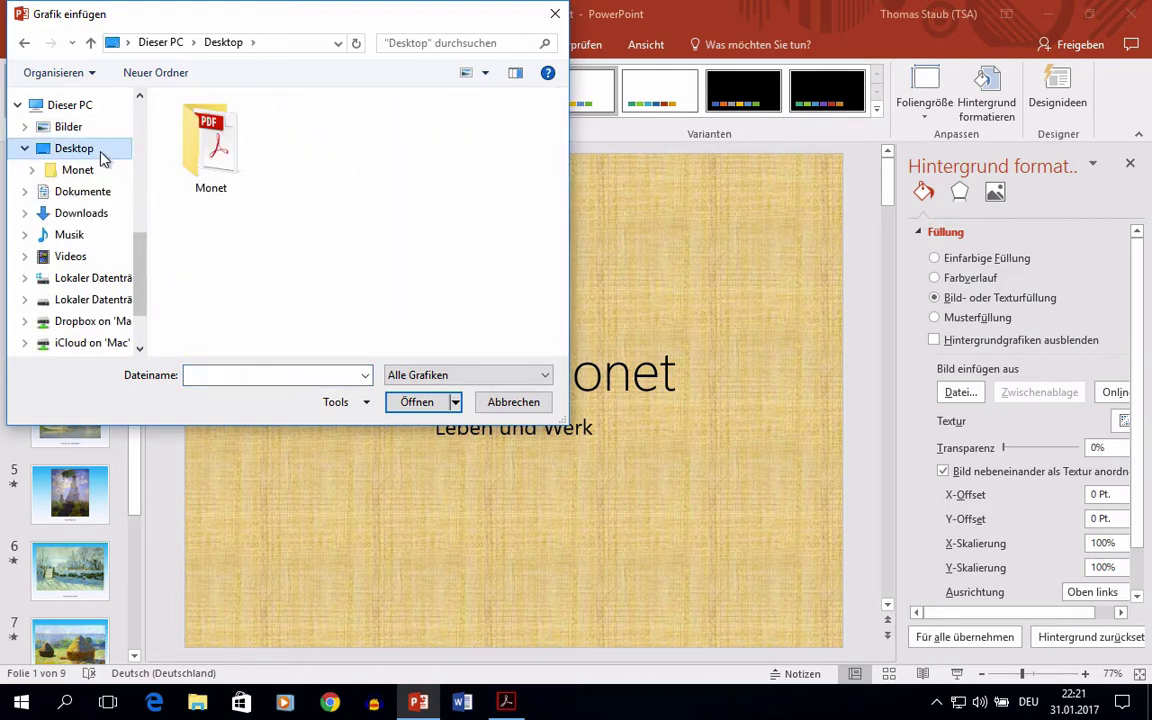
double_click(200, 147)
double_click(200, 124)
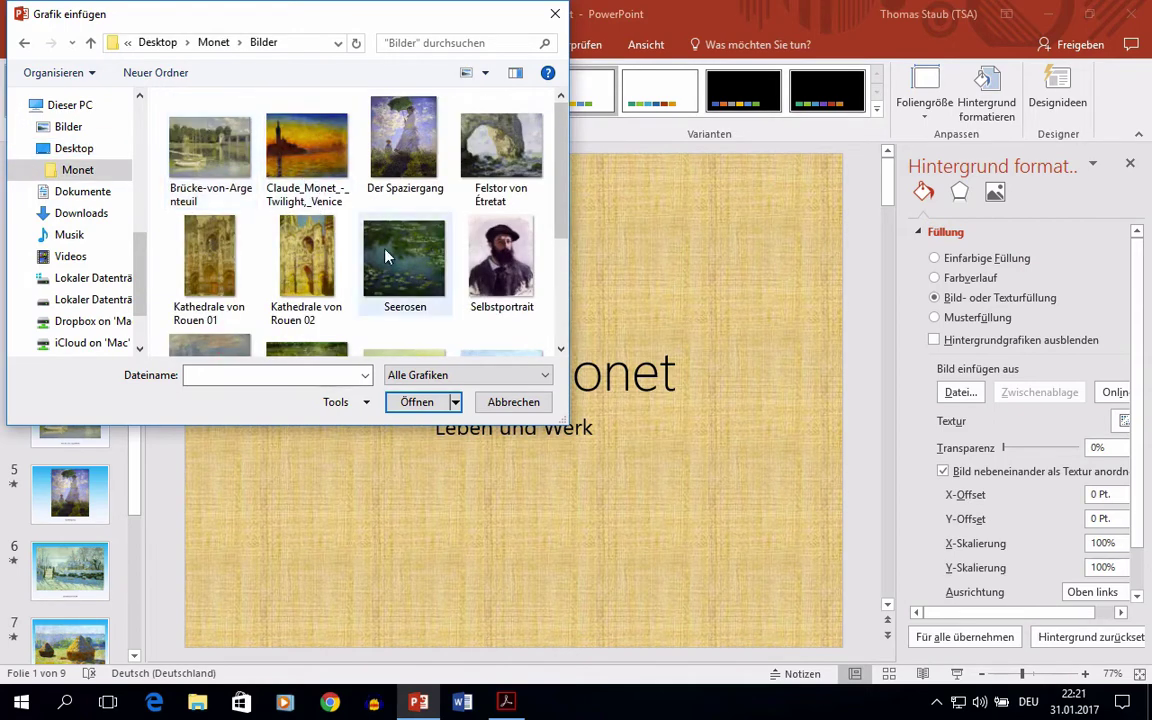
left_click(398, 263)
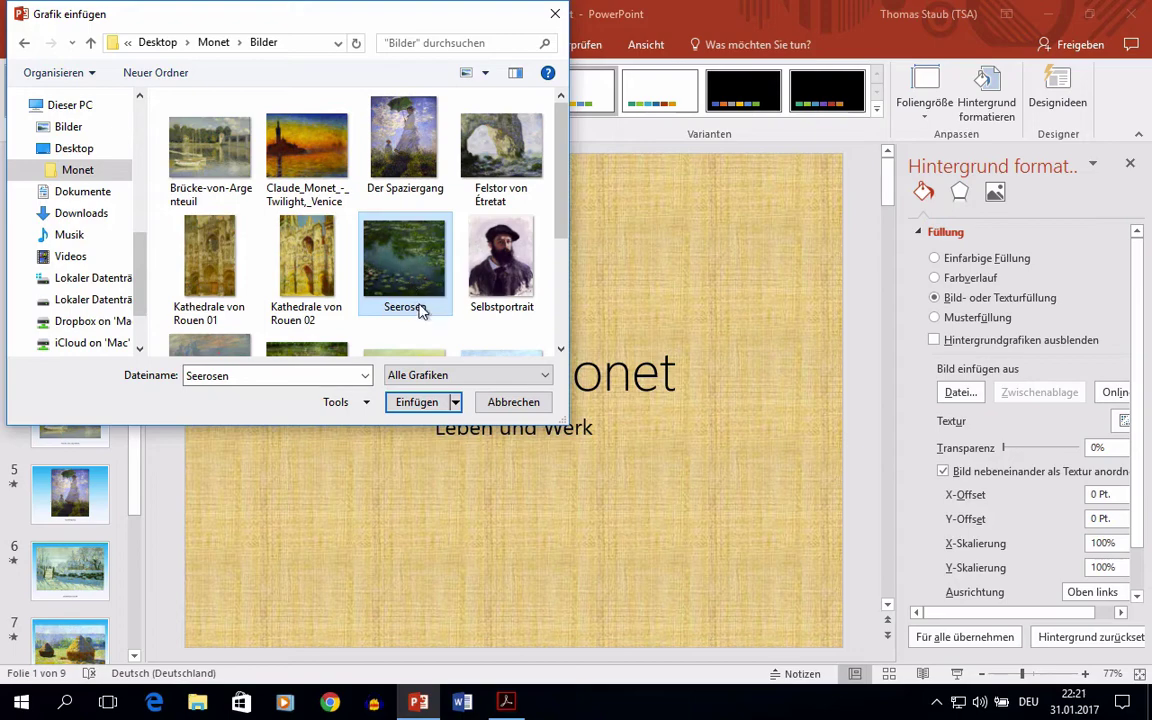
left_click(418, 402)
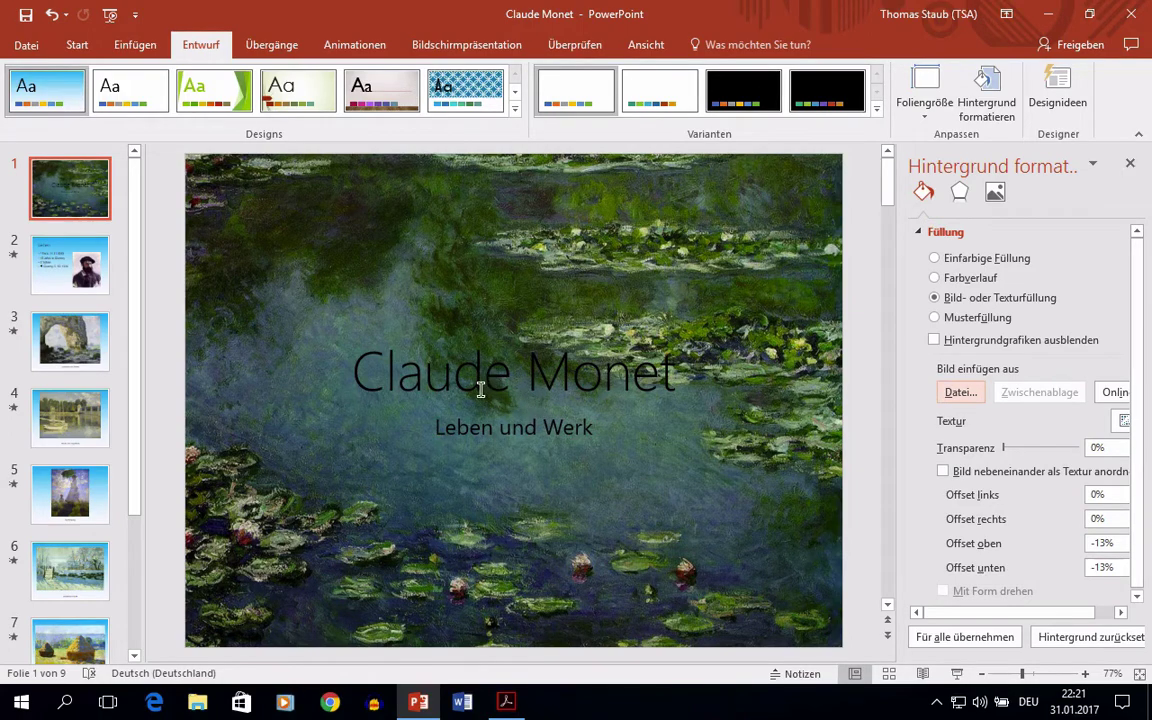
left_click(484, 370)
- Select the title and subtitle together and move them slightly lower on the slide
left_click(520, 425, "shift")
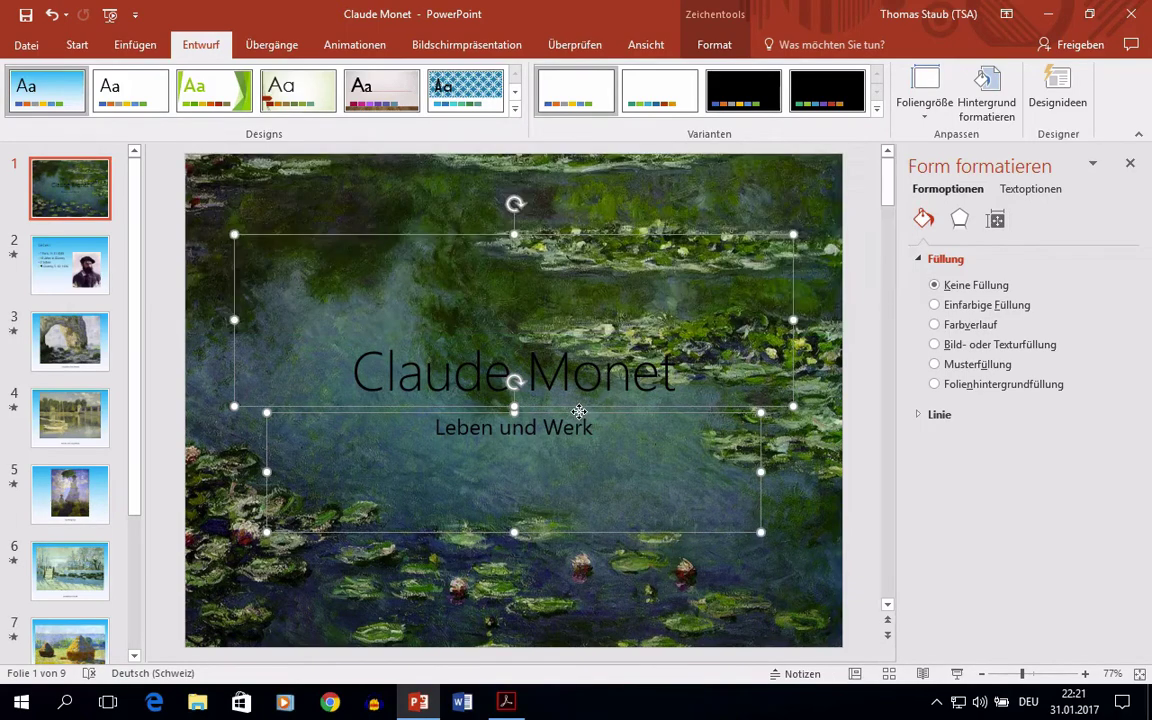
mouse_move(579, 412)
left_mouse_down()
mouse_move(577, 476)
mouse_move(580, 462)
left_mouse_up()
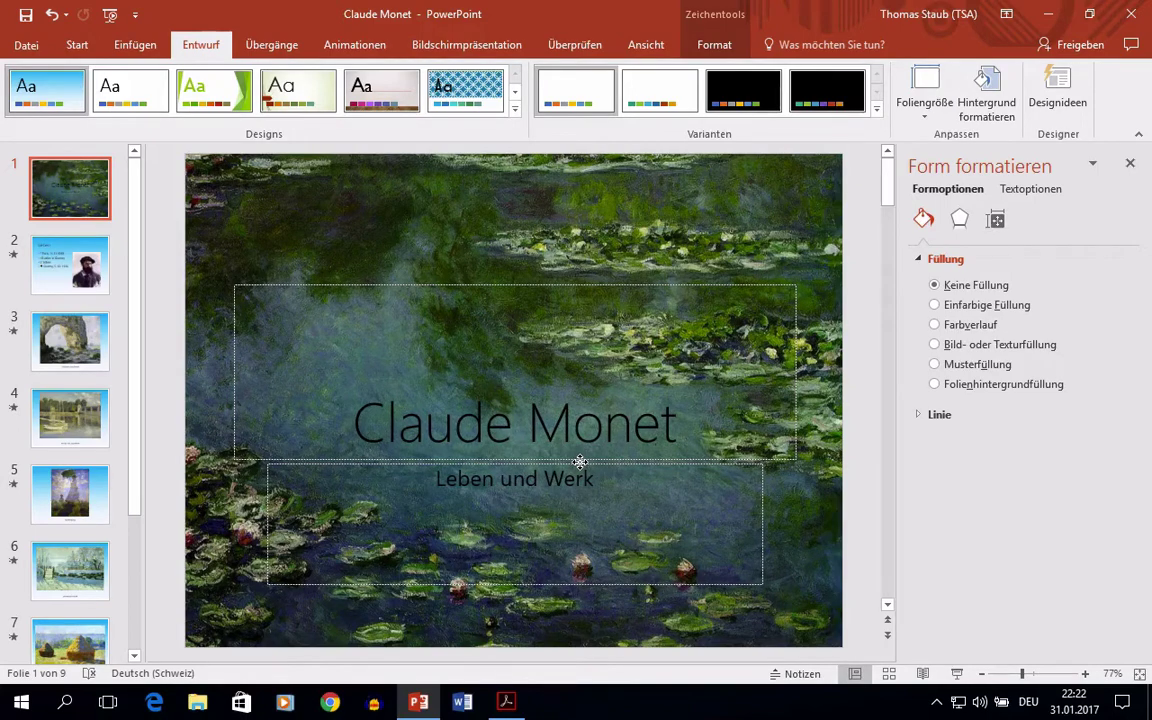
key("ctrl+Right")
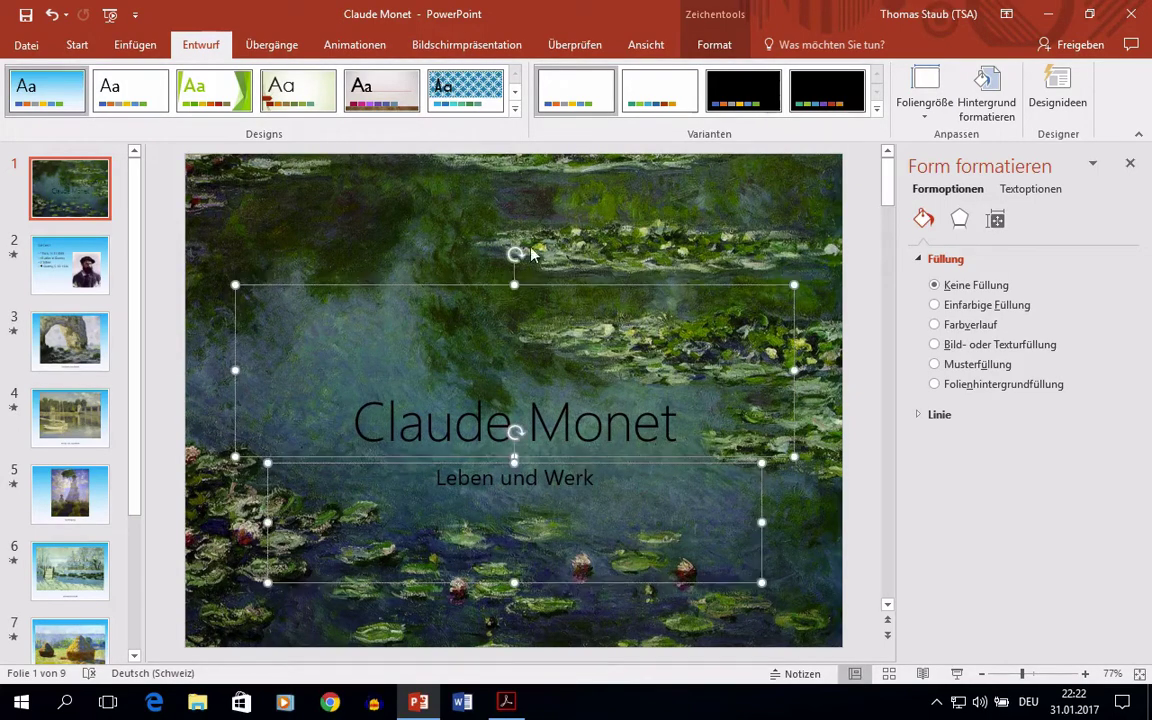
- Make the title and subtitle text white with a text shadow
left_click(77, 44)
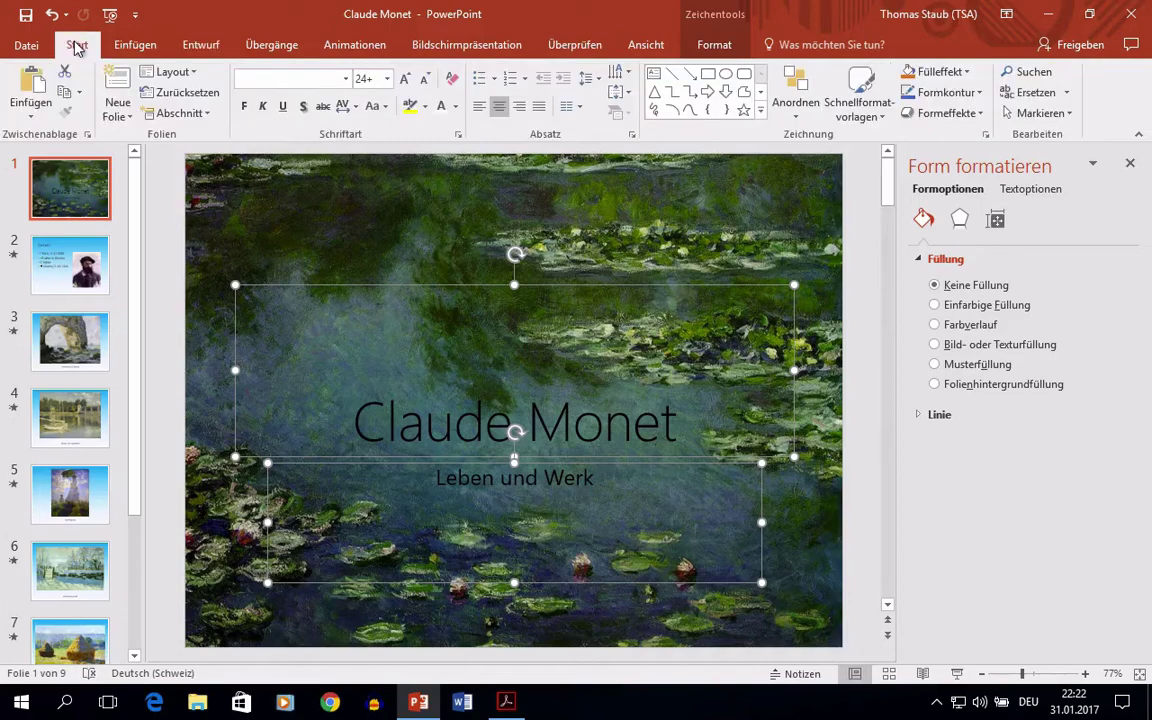
left_click(455, 107)
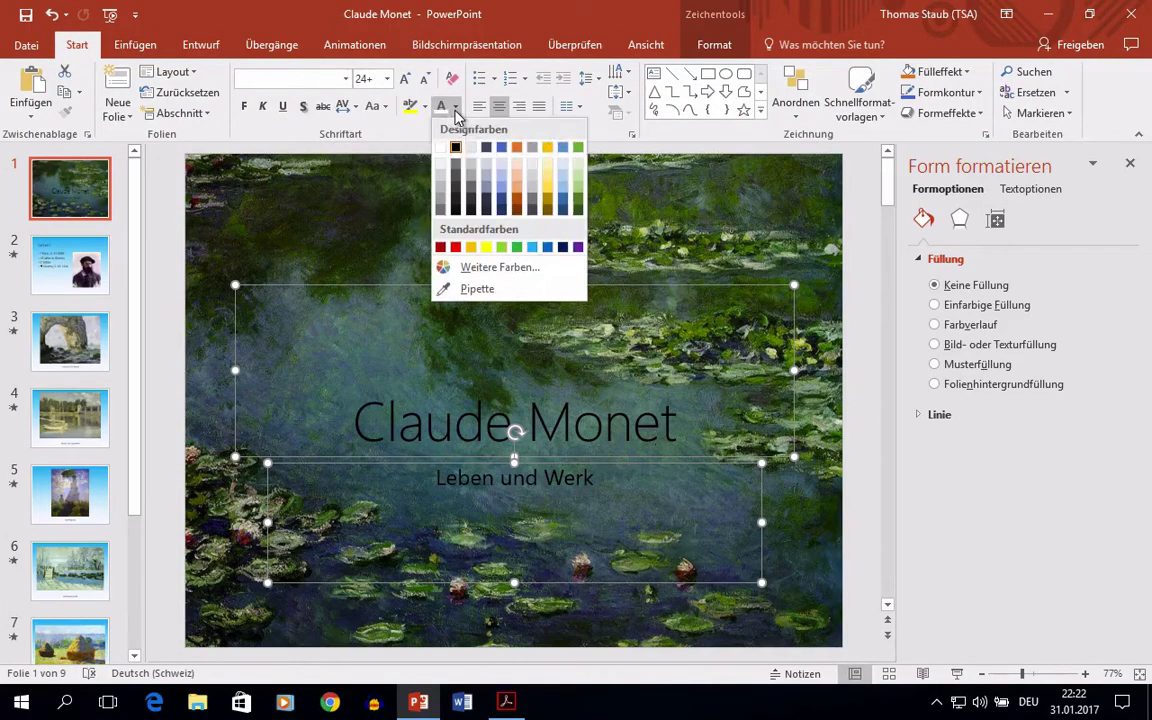
left_click(441, 148)
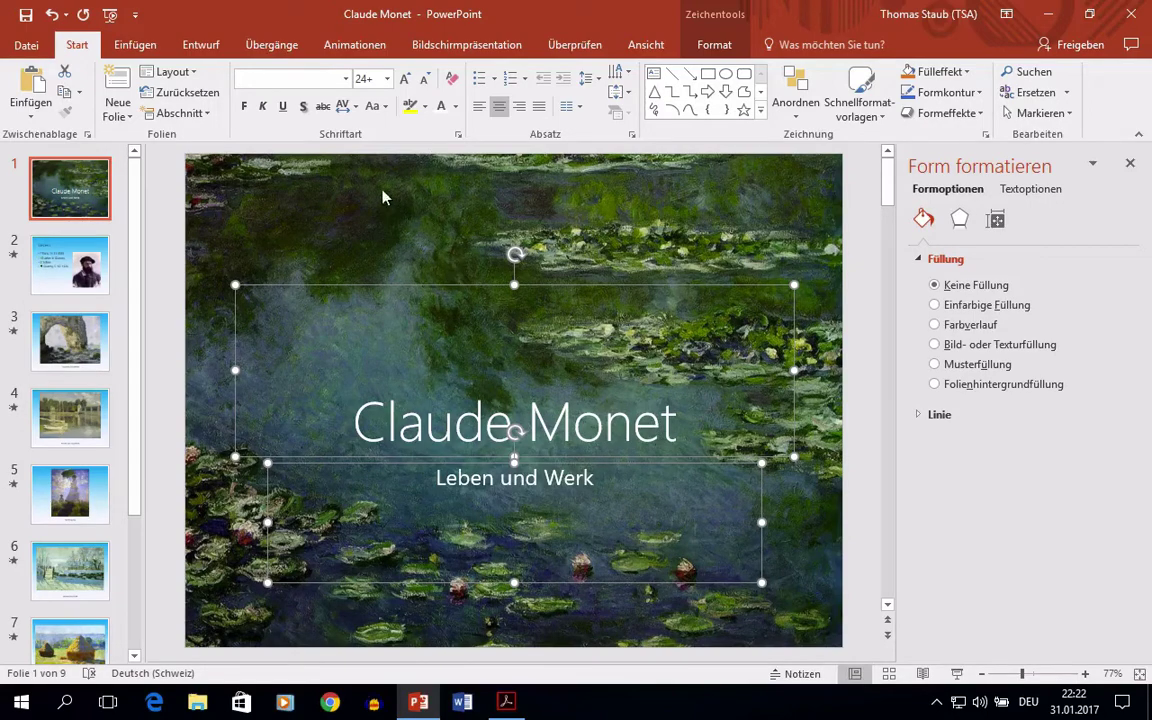
left_click(303, 107)
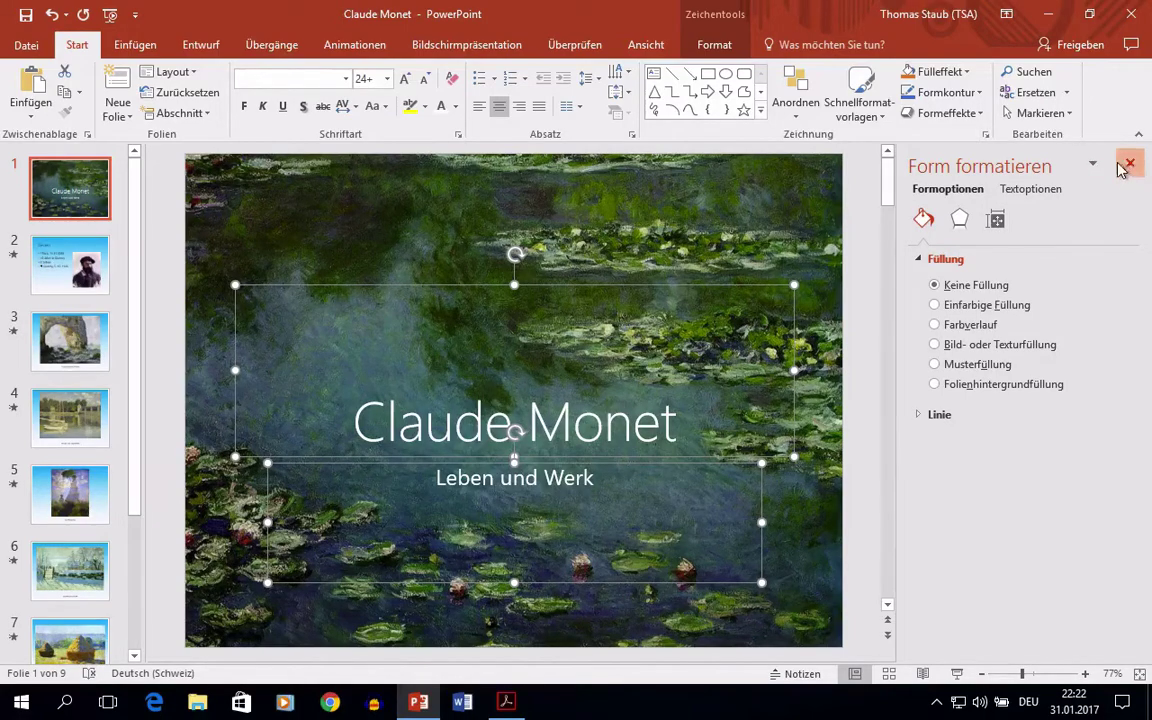
- Apply an outer (Außen) shadow preset to the title and subtitle text
left_click(1130, 162)
left_click(985, 136)
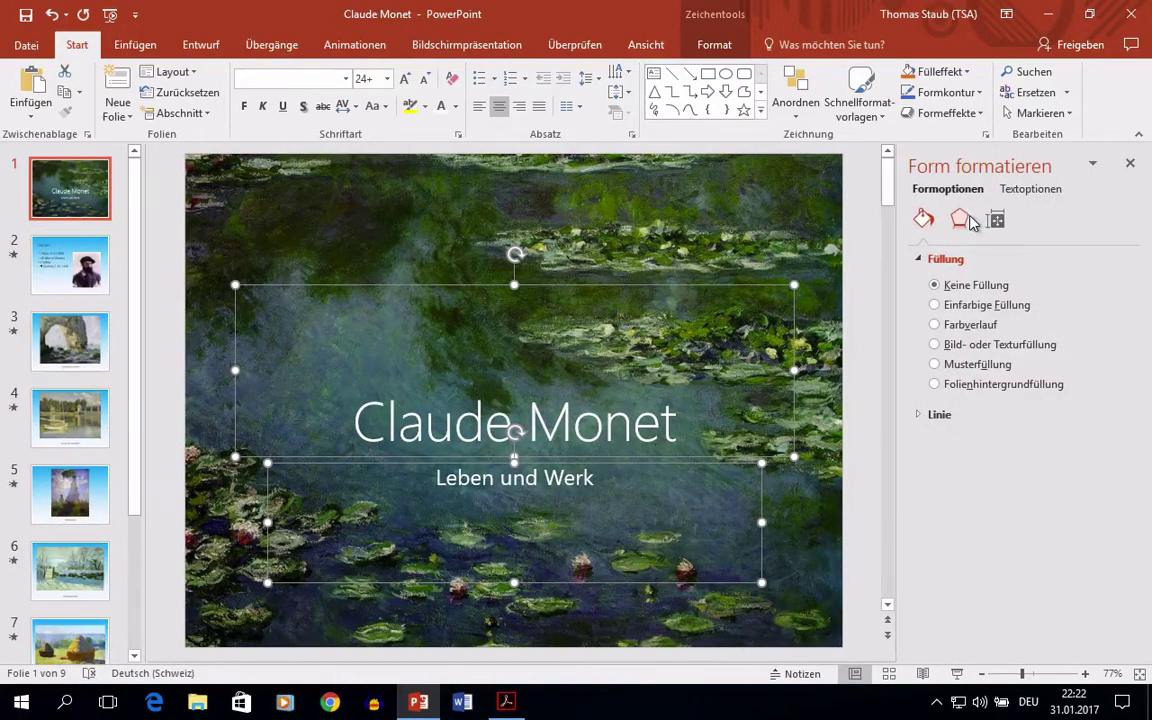
left_click(968, 224)
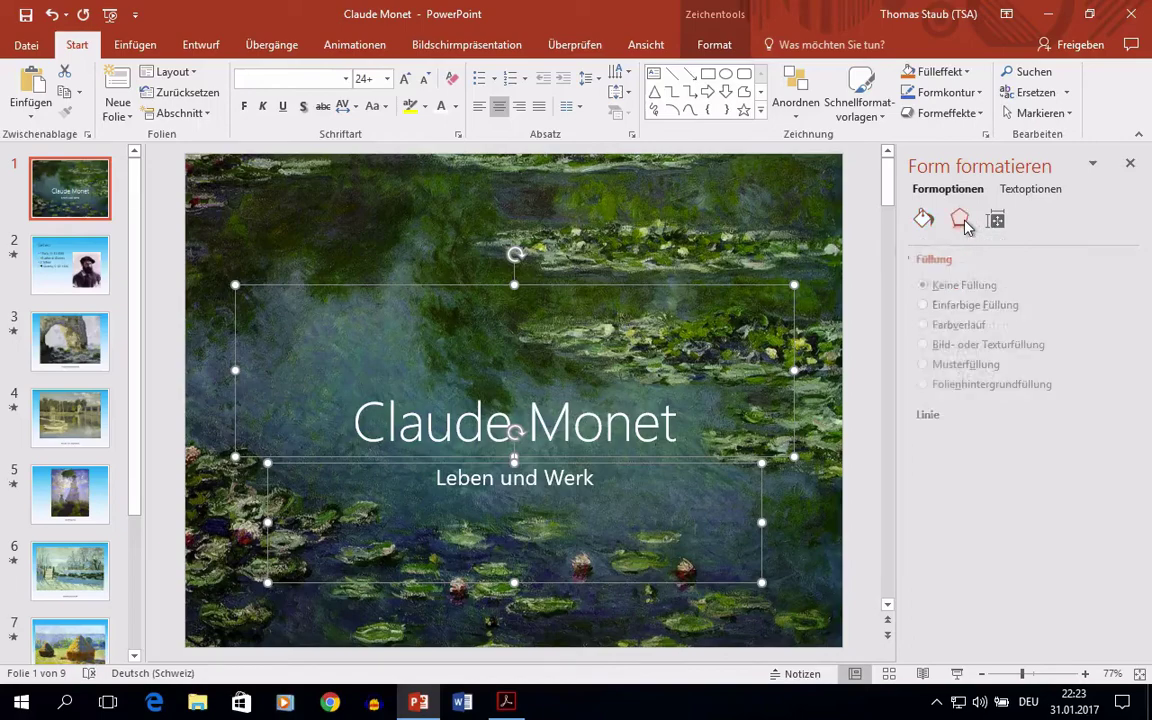
left_click(920, 262)
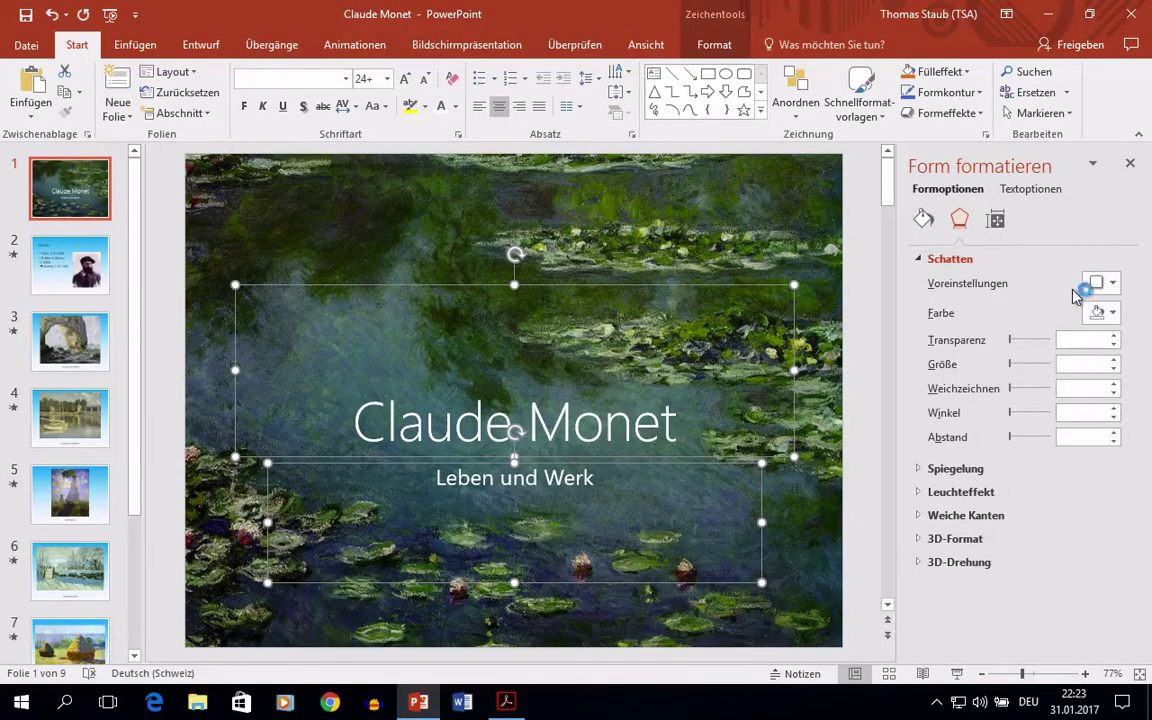
left_click(1112, 283)
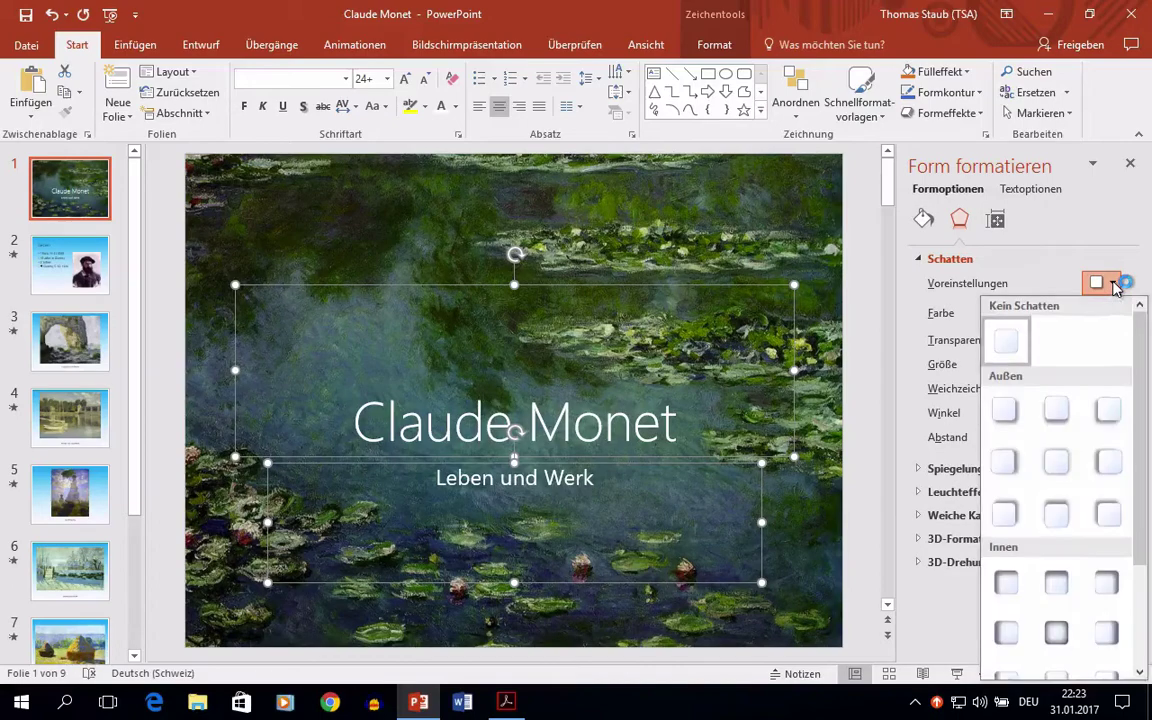
left_click(1008, 410)
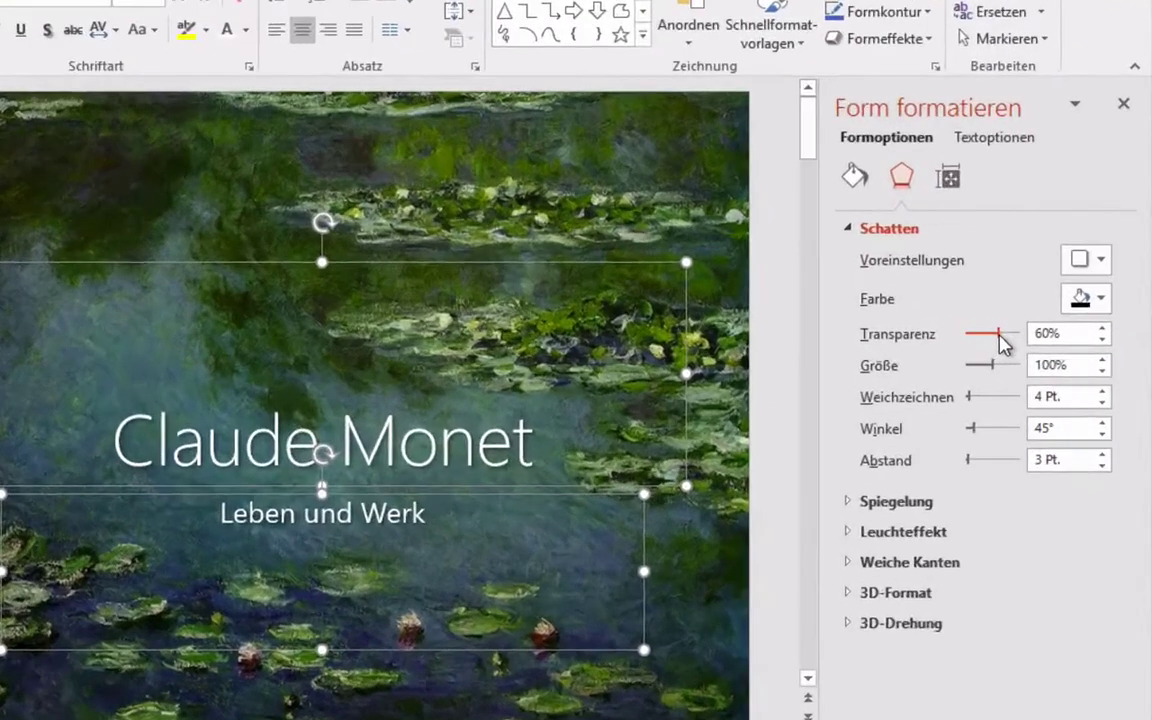
- Set the shadow to 0% transparency, 8 pt blur and a 35° angle
left_click_drag(999, 334, 934, 342)
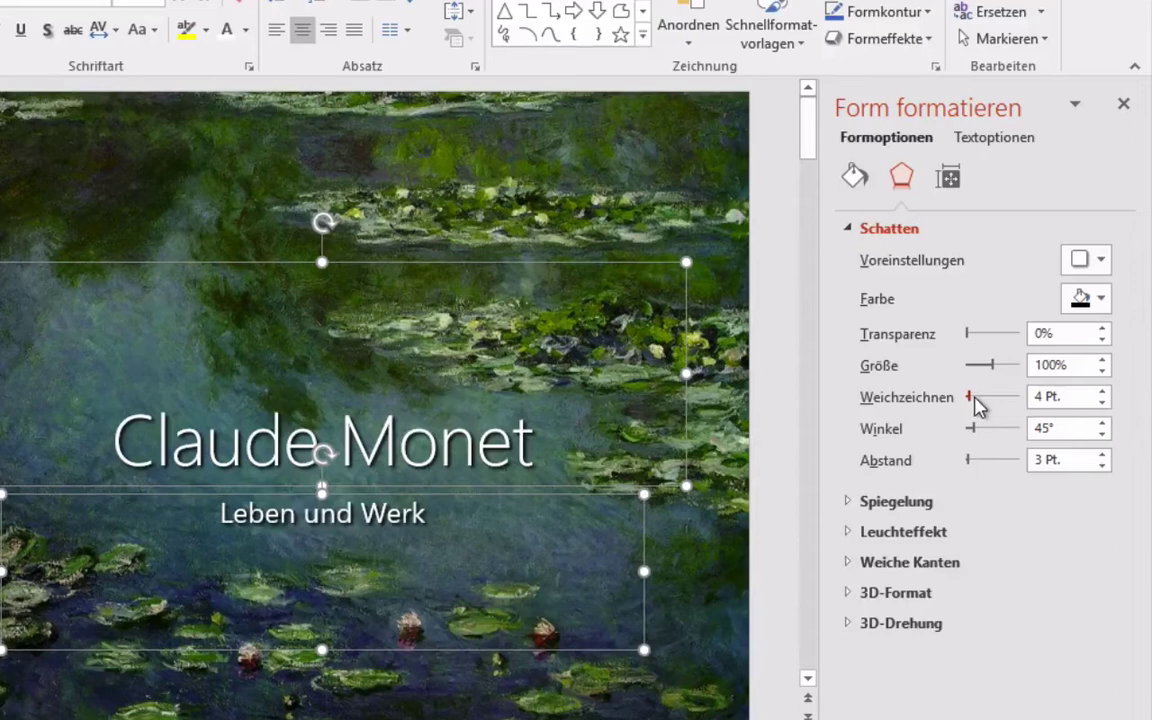
left_click_drag(971, 399, 973, 398)
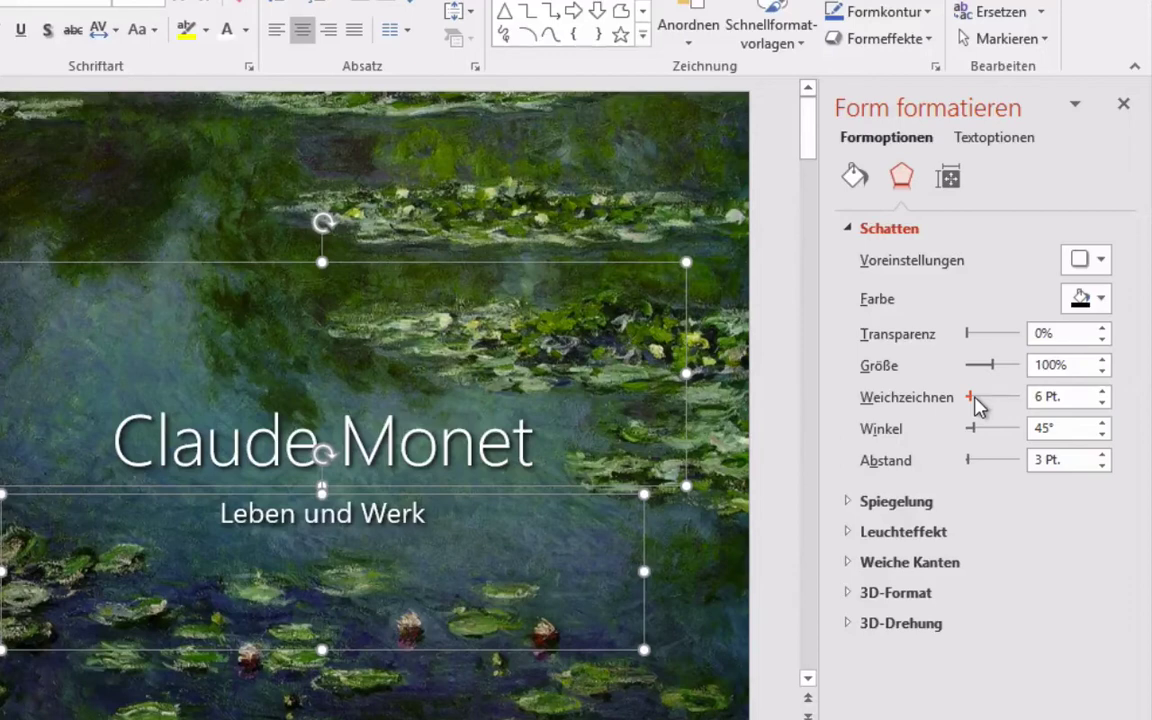
left_click_drag(976, 405, 976, 405)
mouse_move(975, 427)
left_mouse_down()
mouse_move(1018, 428)
mouse_move(972, 429)
mouse_move(983, 460)
mouse_move(969, 461)
left_mouse_up()
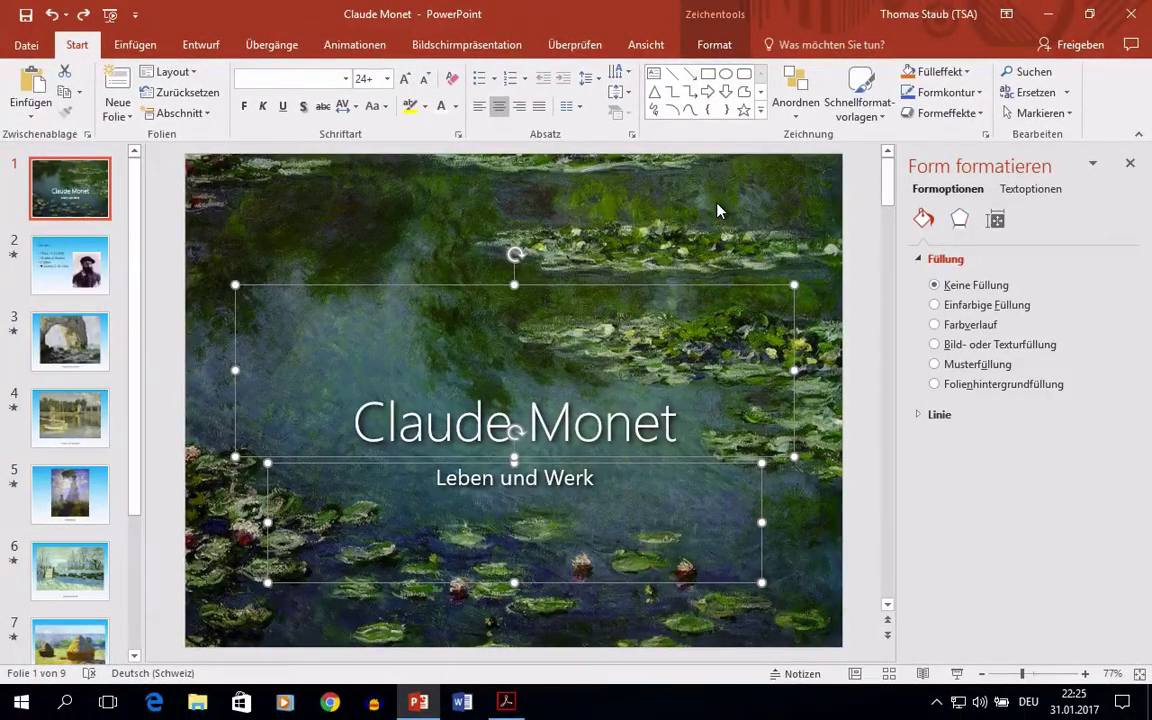
- Enlarge the 'Claude Monet' title from 60 pt to 80 pt
left_click(617, 245)
left_click(494, 355)
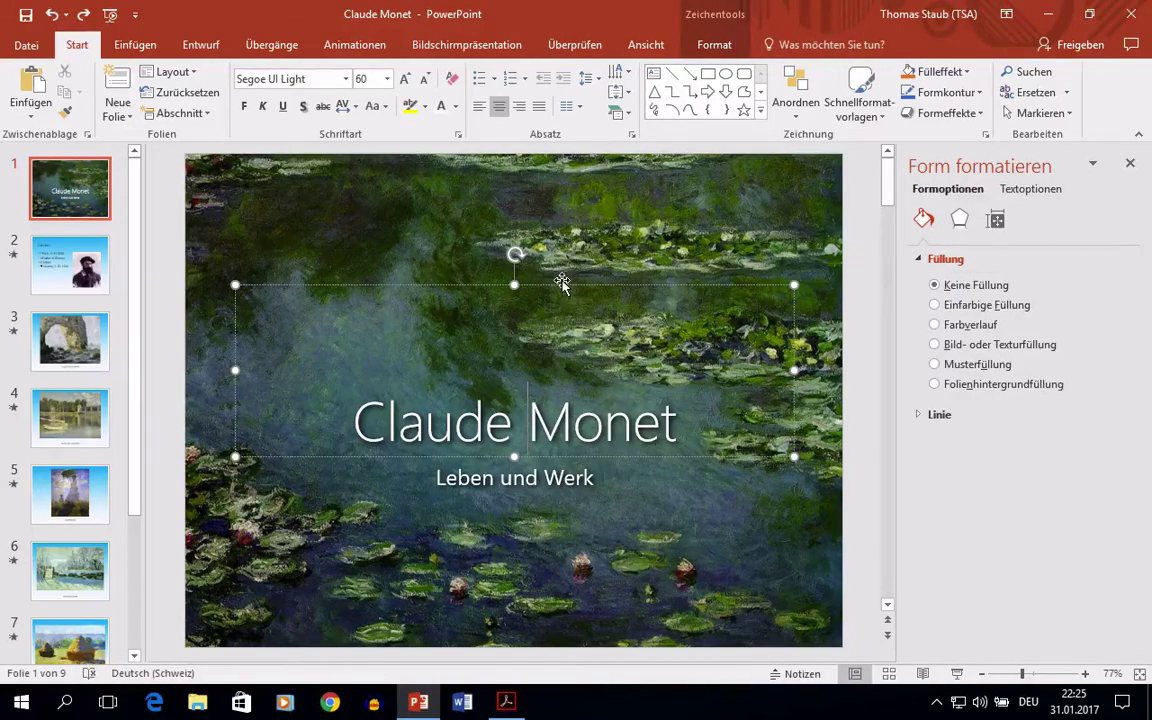
left_click(387, 79)
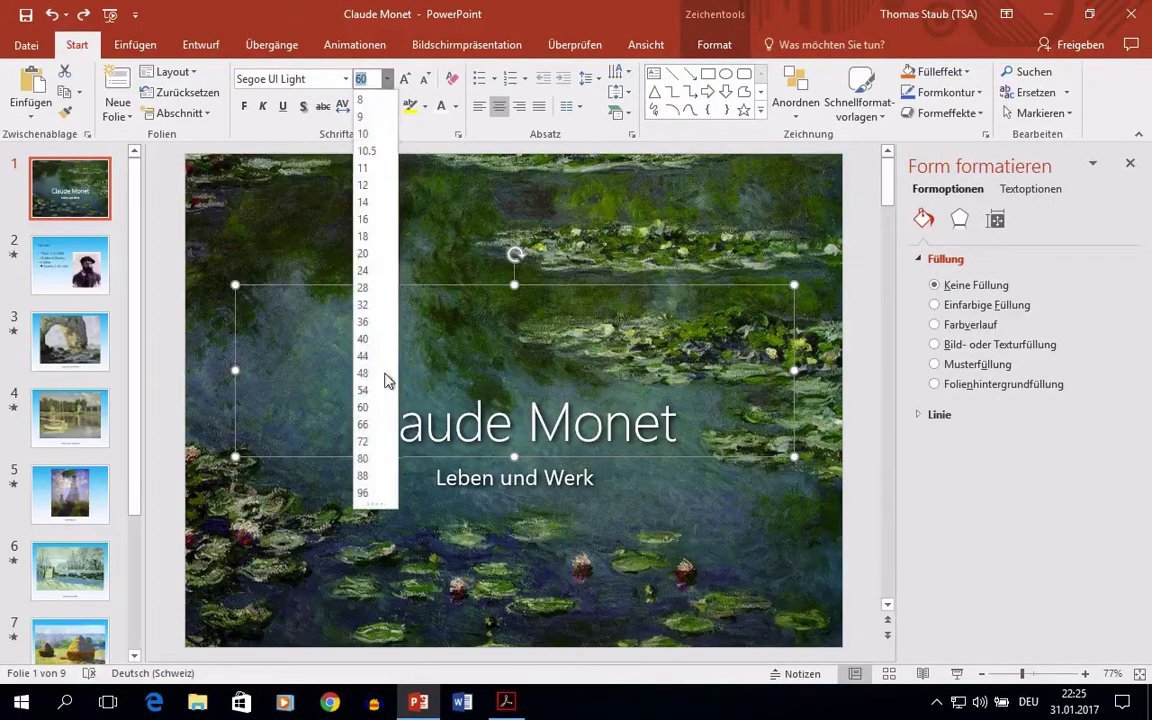
left_click(363, 458)
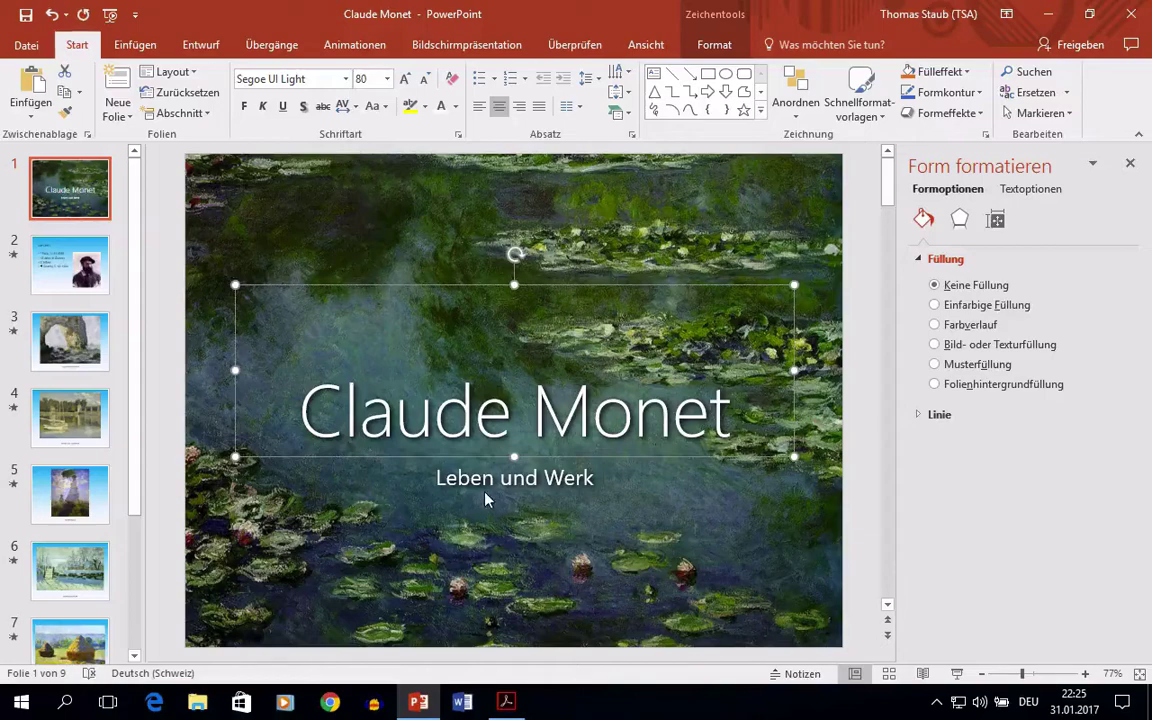
left_click(489, 483)
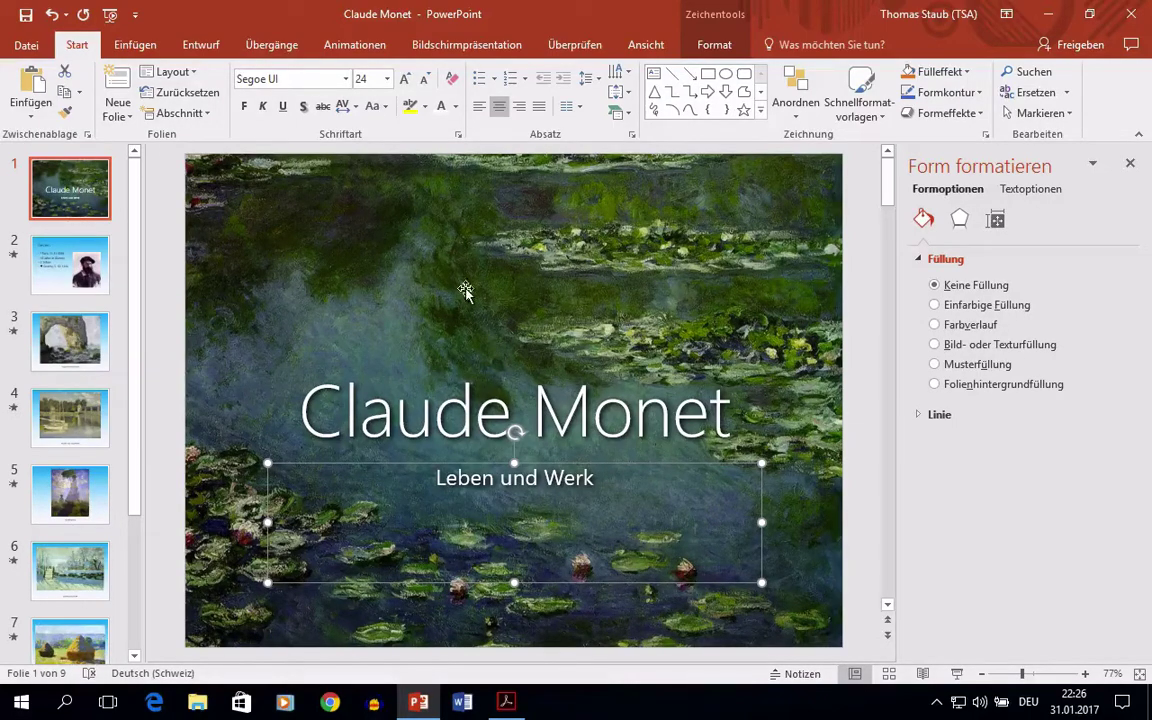
- Set the 'Leben und Werk' subtitle to 36 pt, then undo the background click
left_click(387, 78)
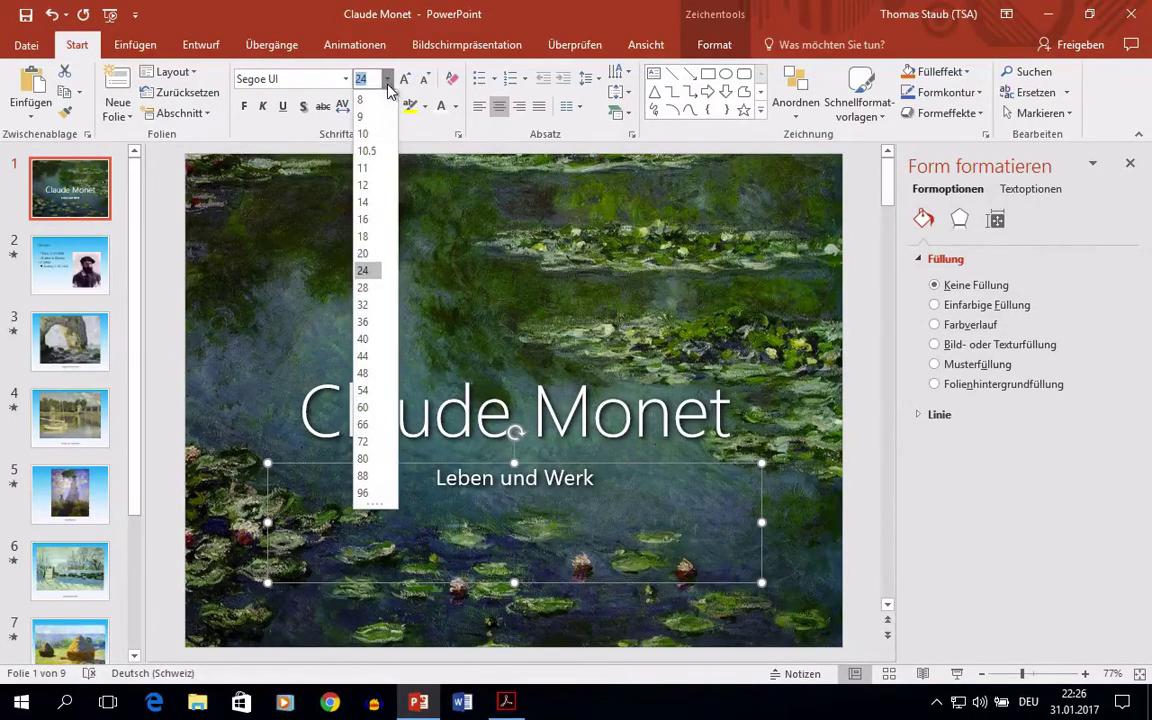
left_click(364, 321)
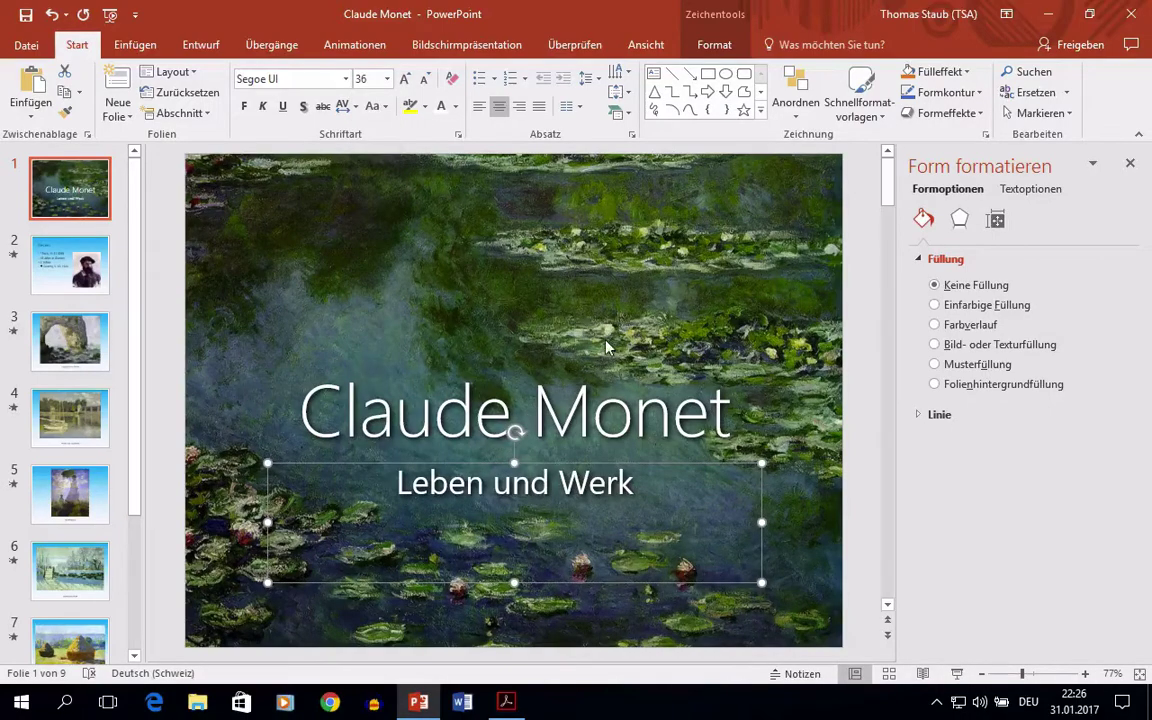
left_click(631, 341)
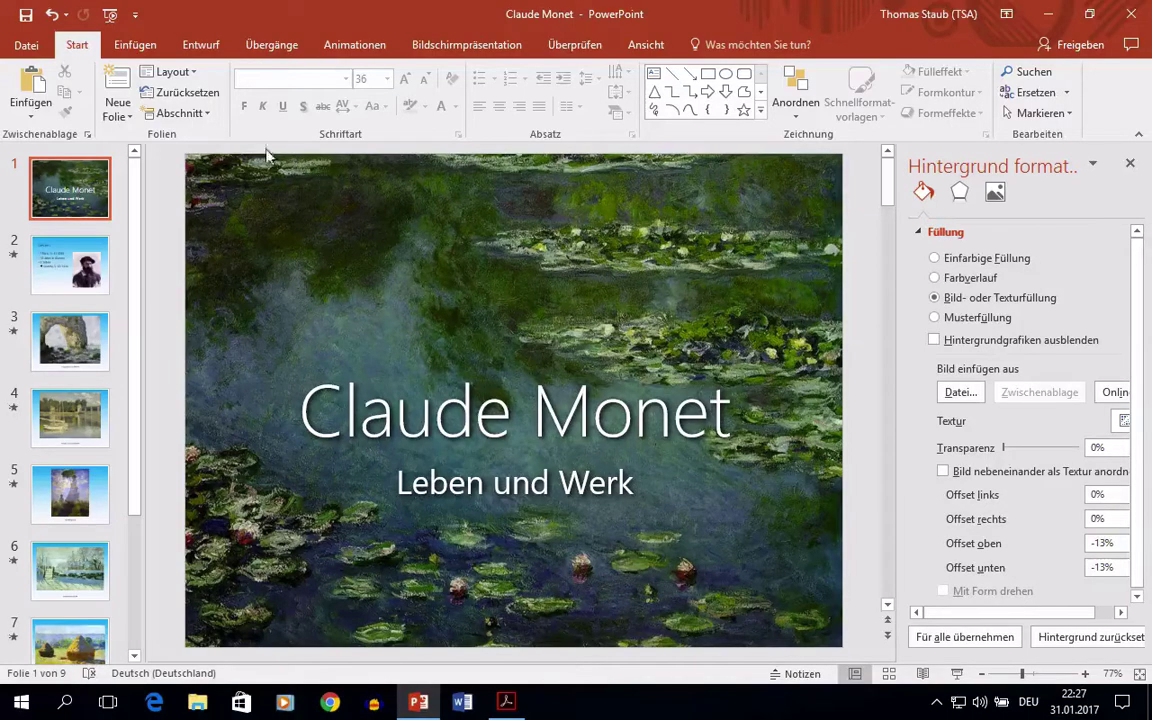
left_click(51, 14)
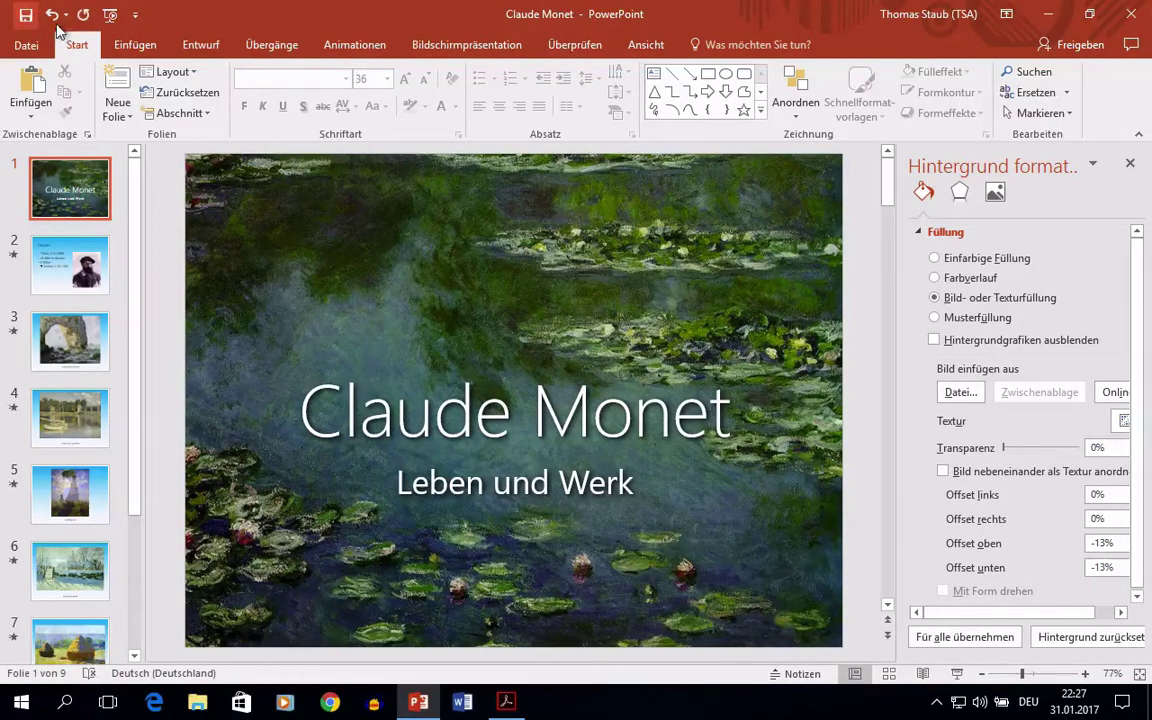